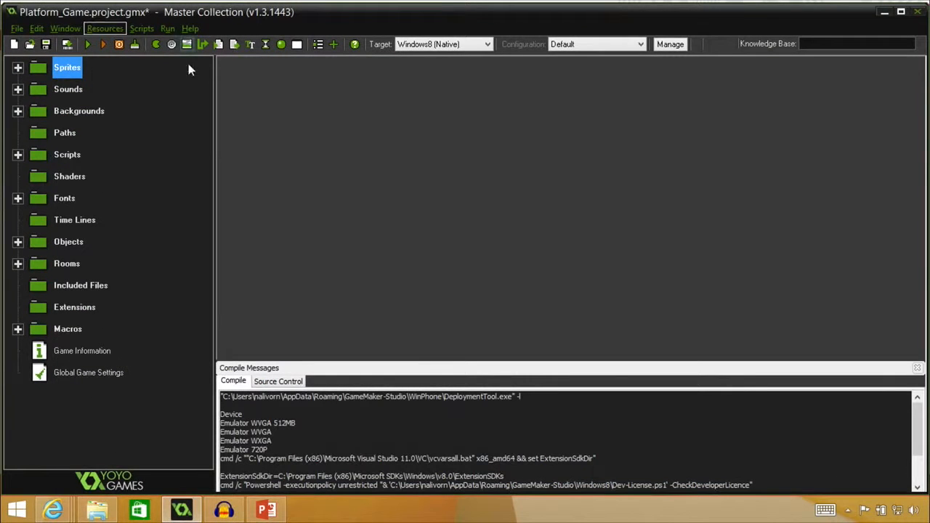
Expand the Sprites group and look over its sprites and the available commands for creating a new sprite
left_click(18, 68)
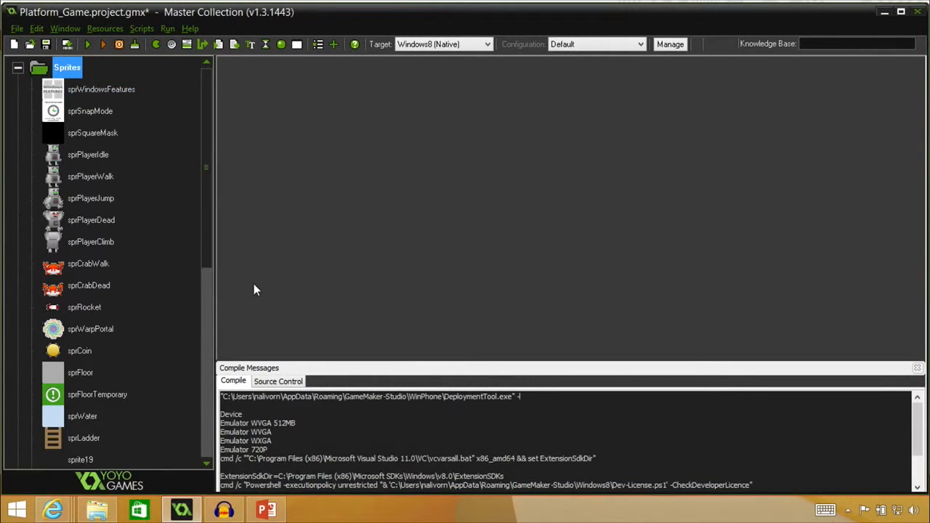
left_click_drag(204, 247, 204, 210)
right_click(64, 68)
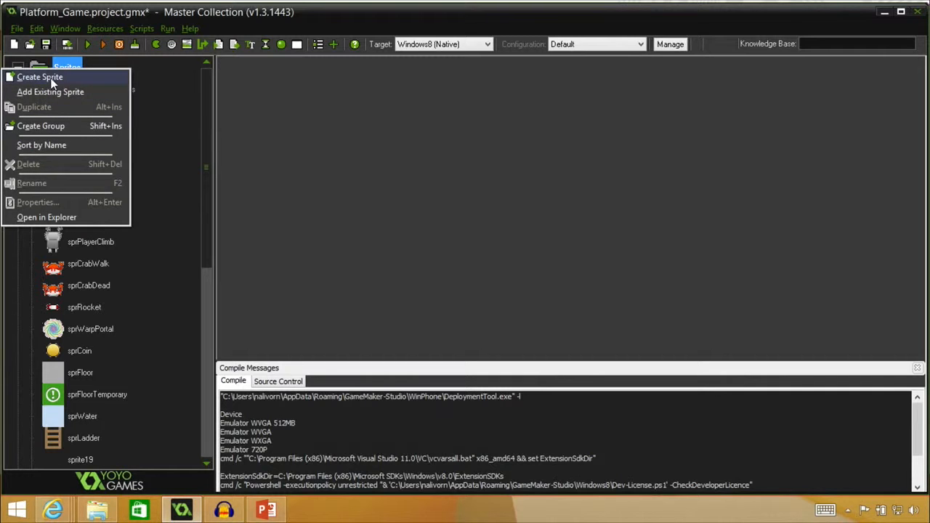
left_click(109, 29)
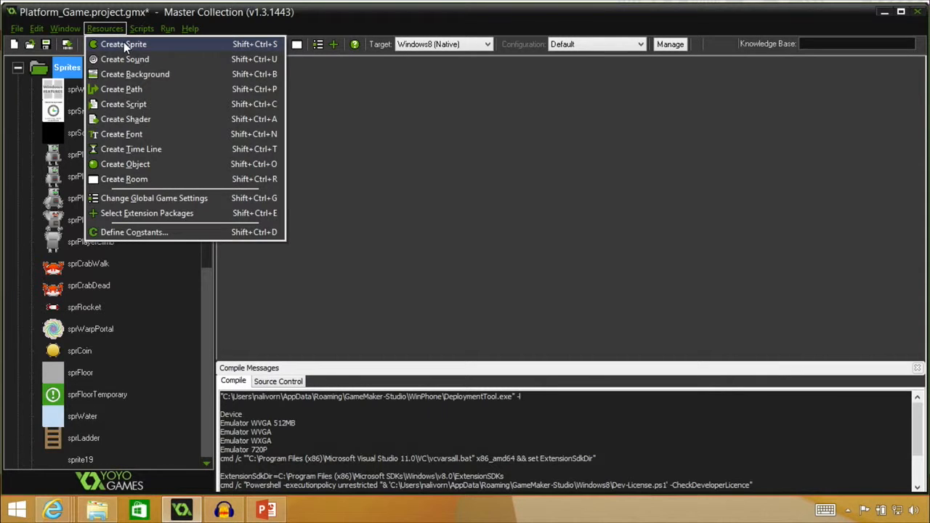
left_click(180, 339)
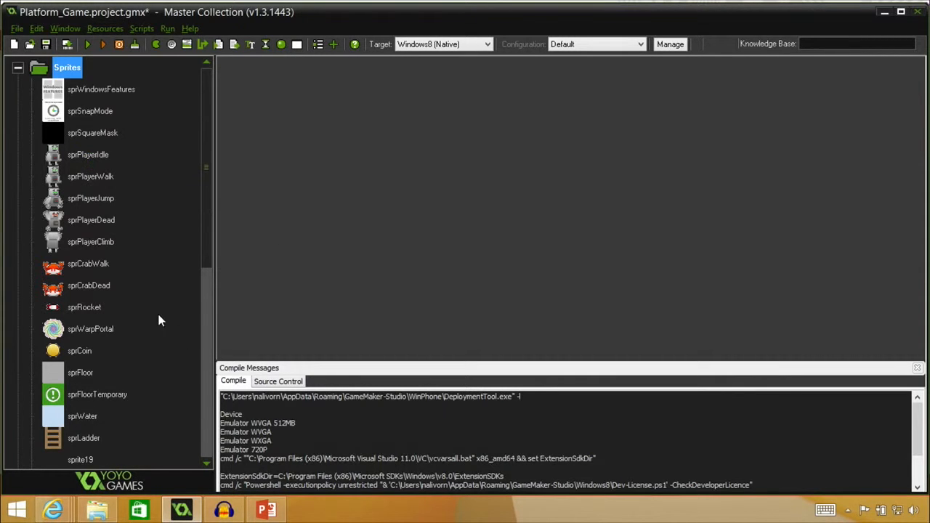
Inspect the sprPlayerIdle sprite's properties and image loading dialog without loading an image, then collapse the Sprites group
double_click(93, 156)
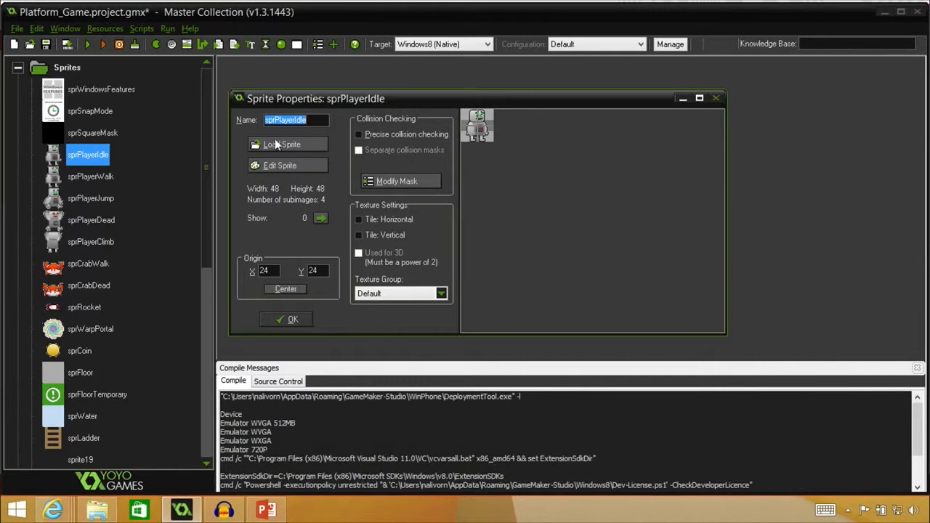
left_click(314, 119)
left_click(286, 145)
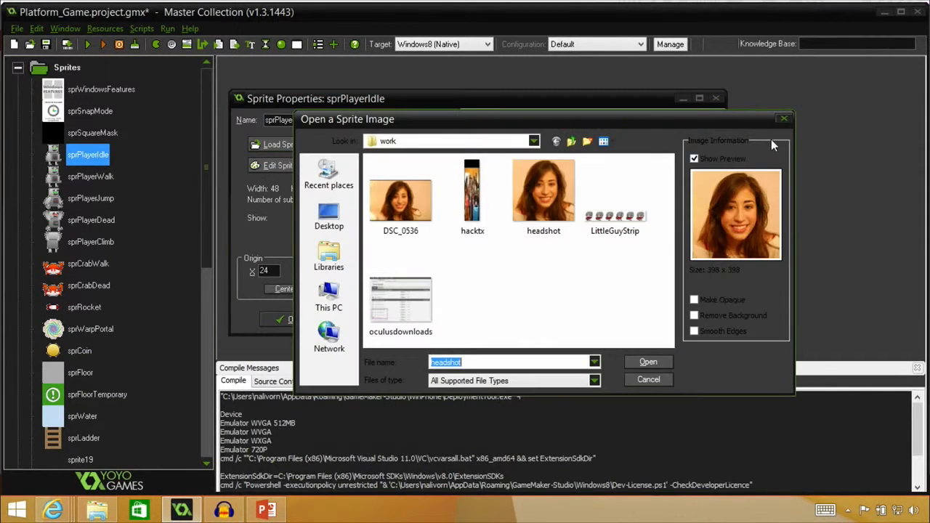
left_click(784, 119)
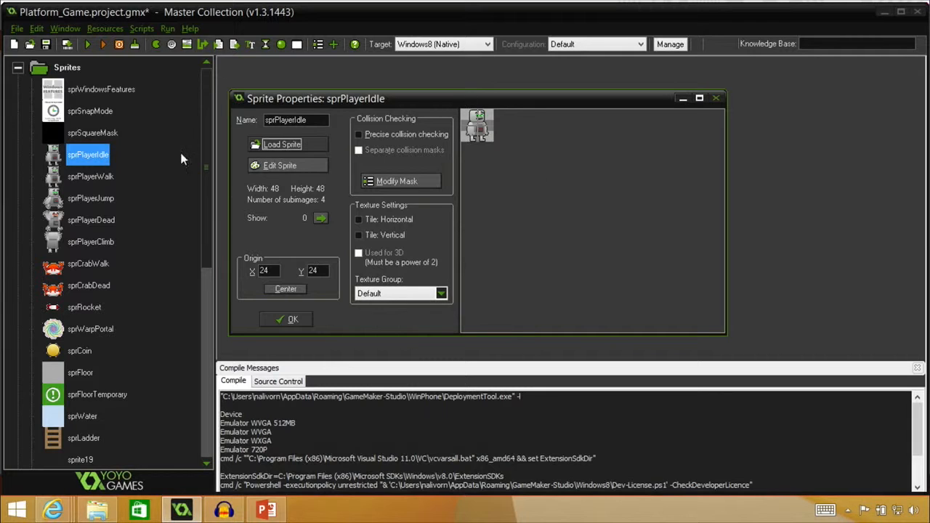
left_click(293, 319)
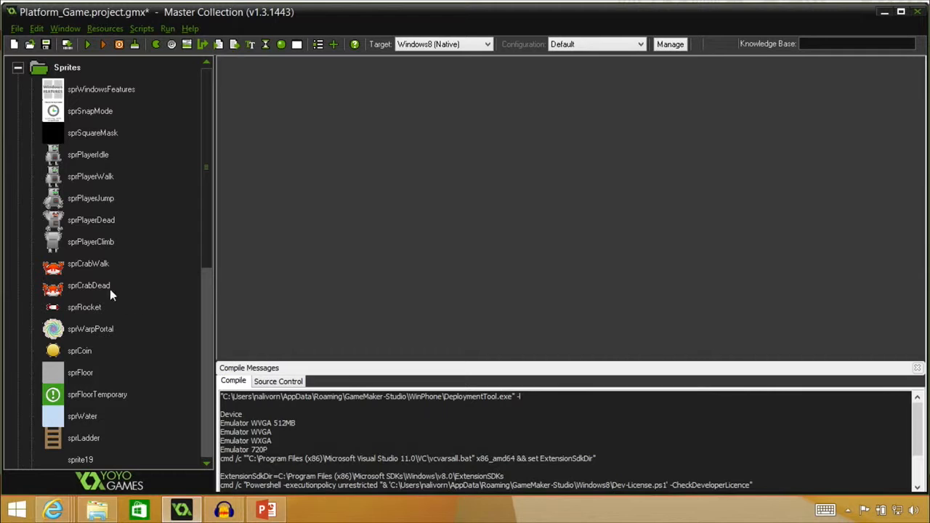
left_click(17, 67)
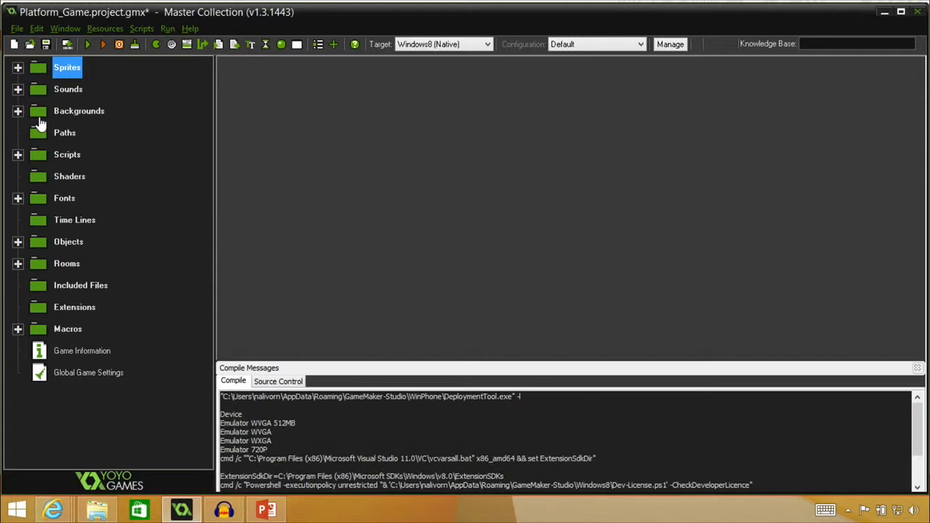
Expand the Sounds group, play the sndExplosion sound from its properties, and close them
left_click(17, 89)
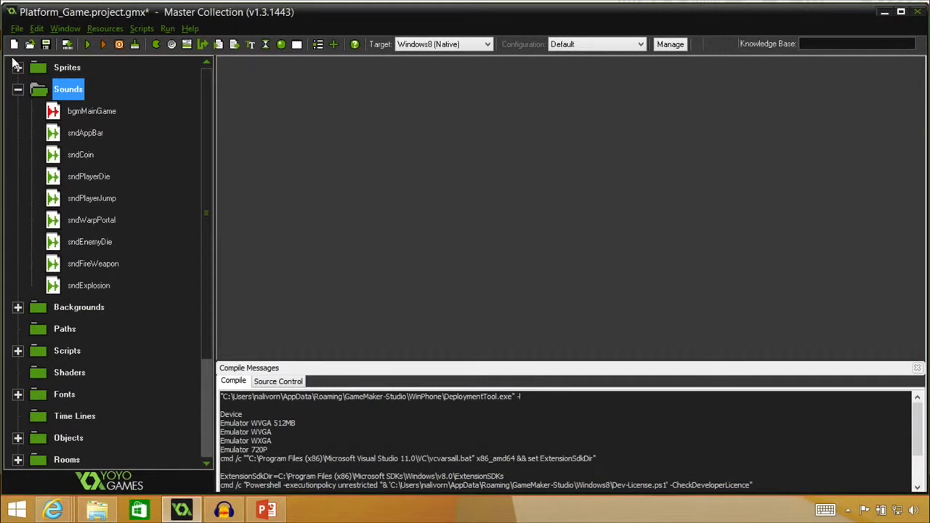
left_click(101, 29)
mouse_move(65, 29)
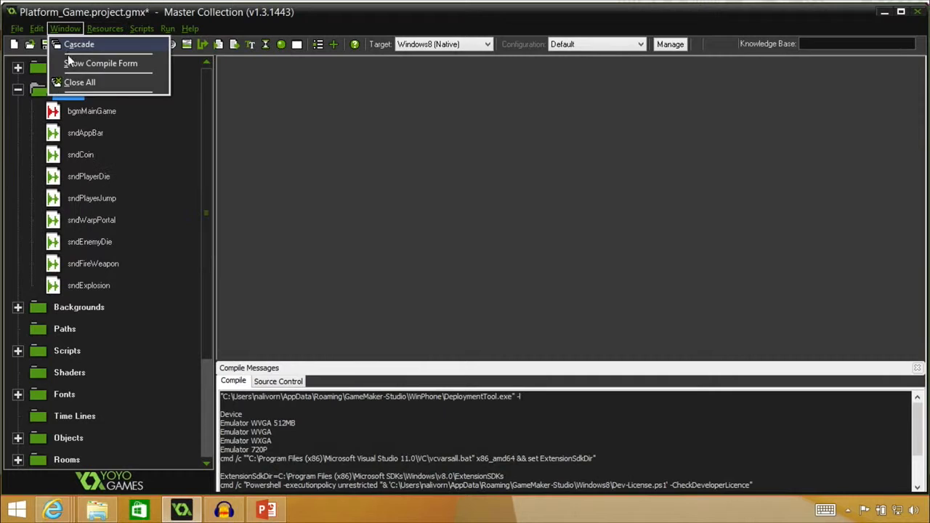
left_click(160, 171)
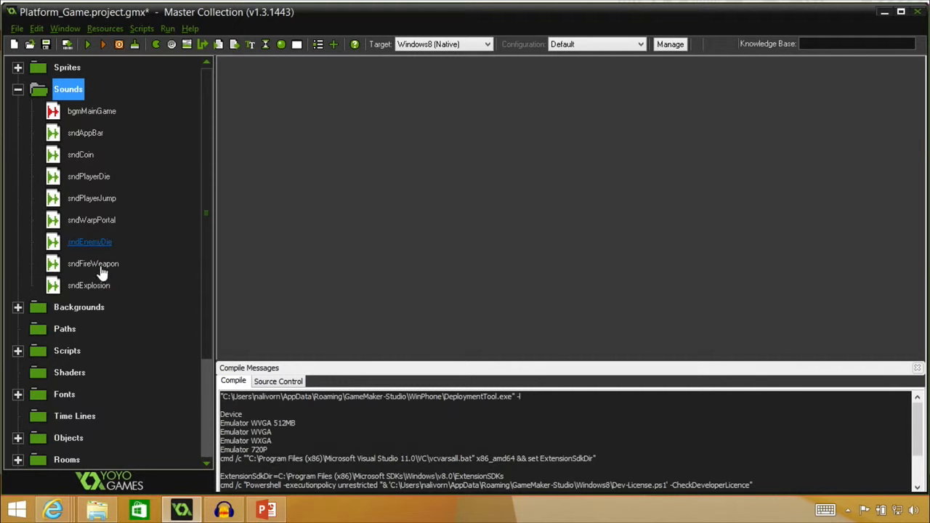
left_click(103, 287)
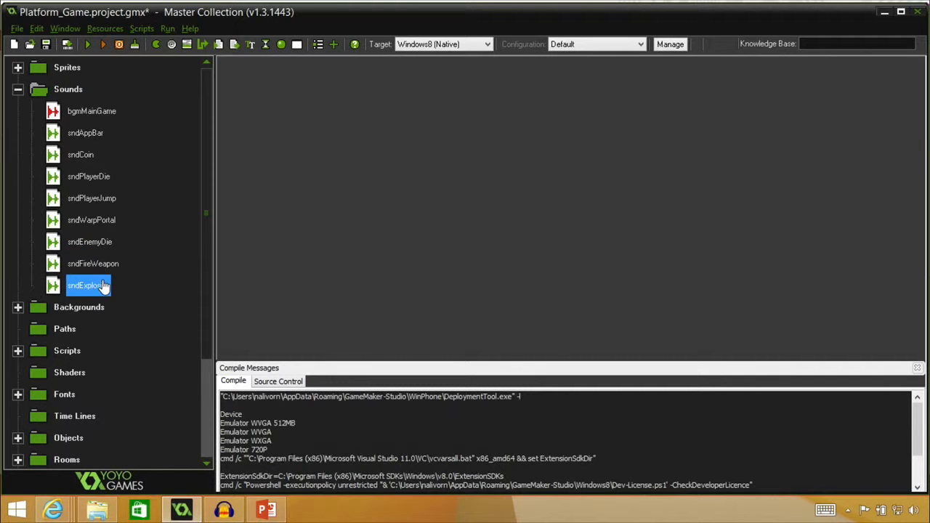
double_click(103, 287)
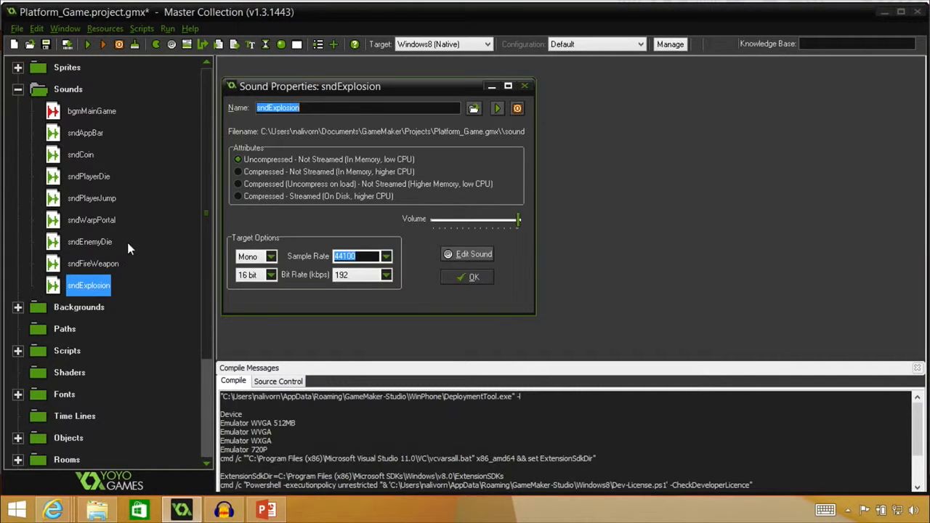
left_click(496, 108)
left_click(468, 277)
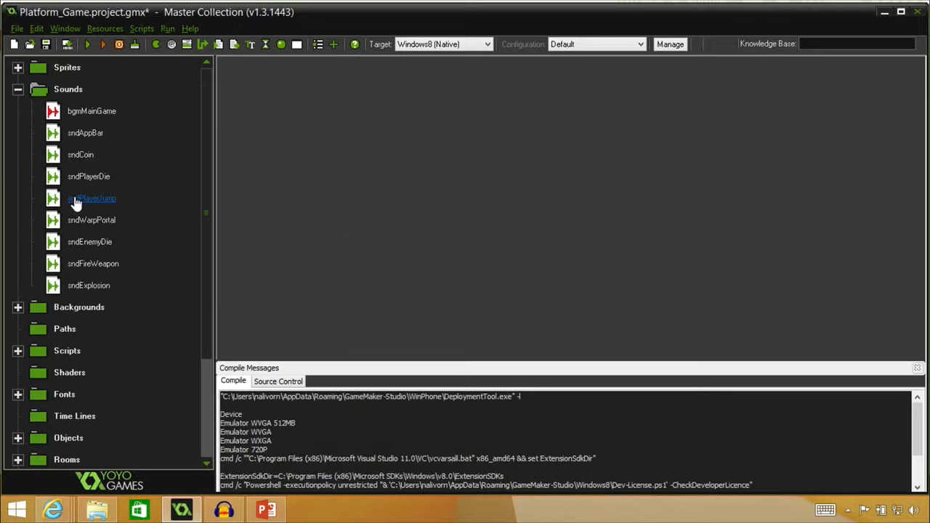
Play the sndWarpPortal sound from its properties, close them, and switch the expanded group from Sounds to Backgrounds
double_click(85, 225)
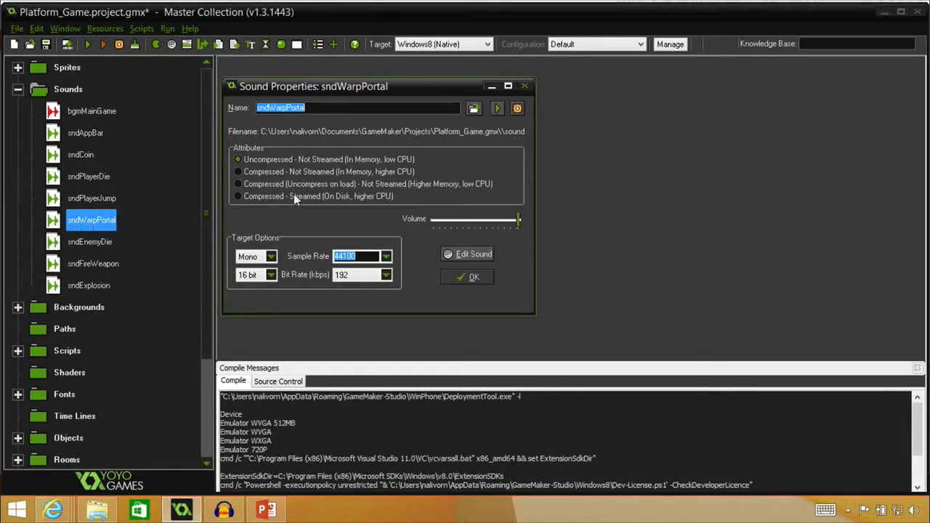
left_click(497, 108)
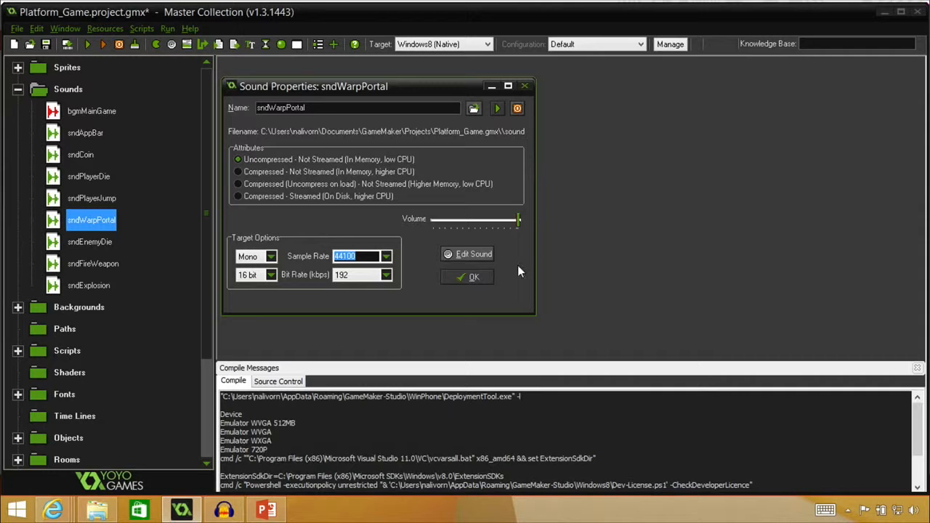
left_click(475, 276)
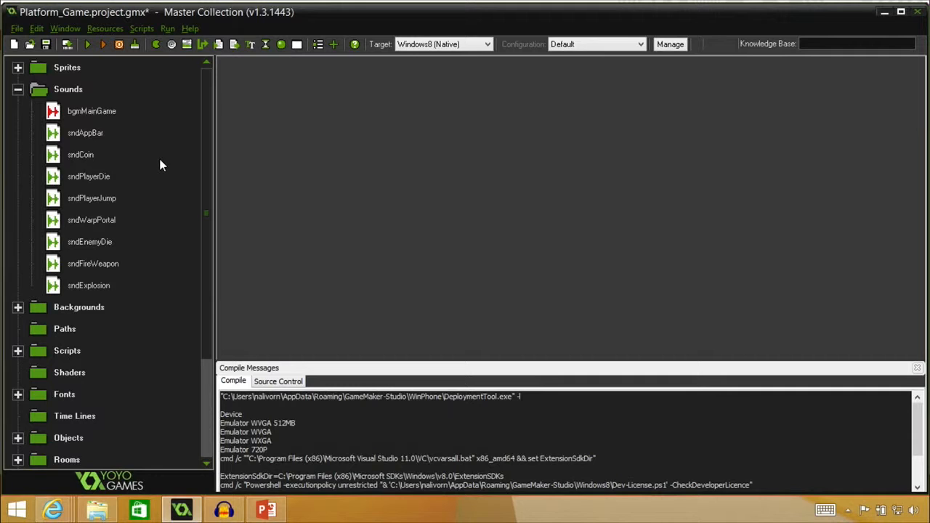
left_click(18, 88)
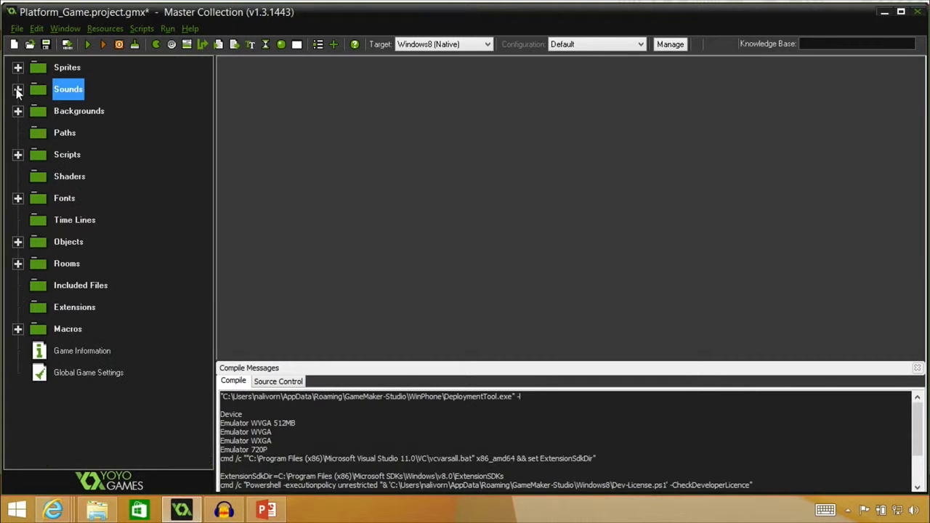
left_click(18, 111)
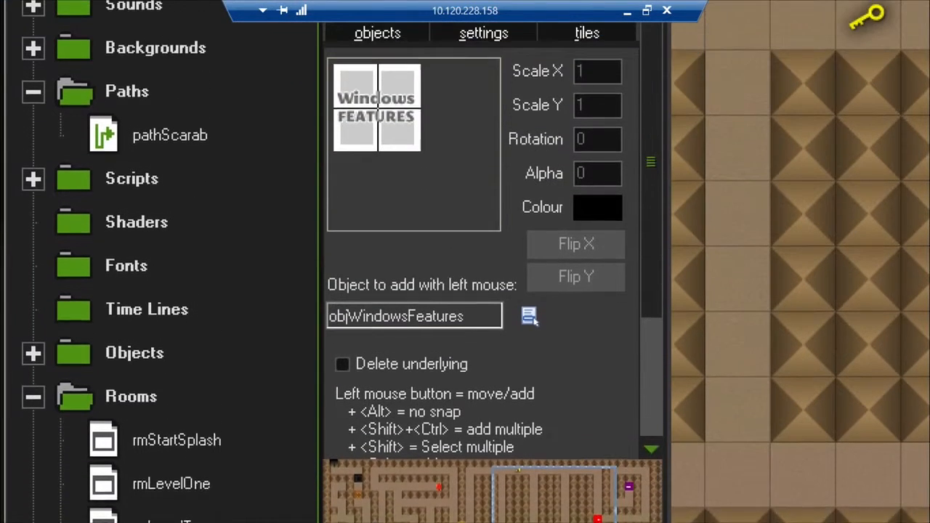
Open the pathScarab path's properties and move the window over the rmLevelThree room to examine its points
left_click(17, 146)
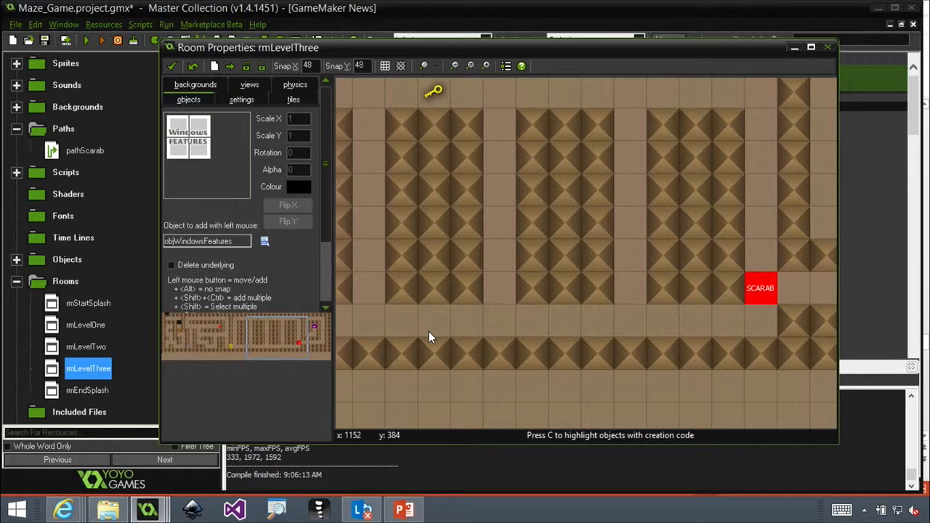
left_click(75, 149)
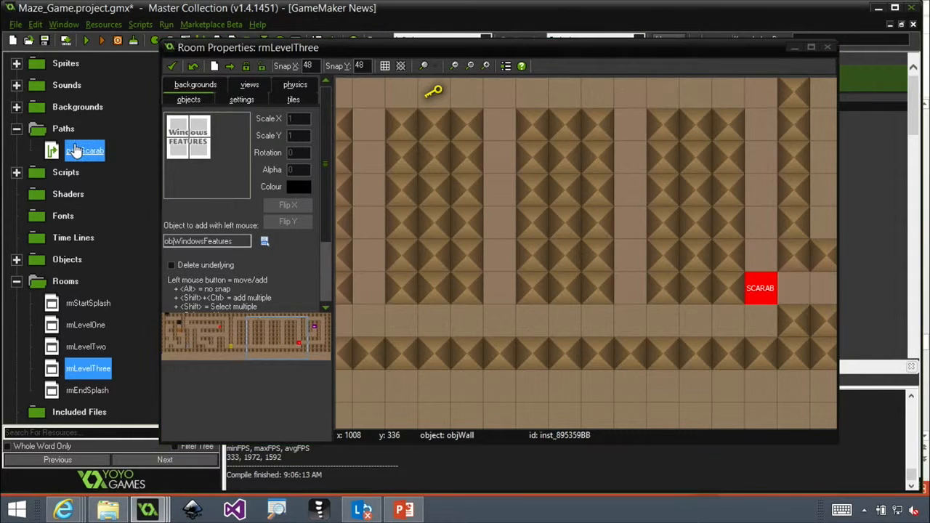
double_click(76, 149)
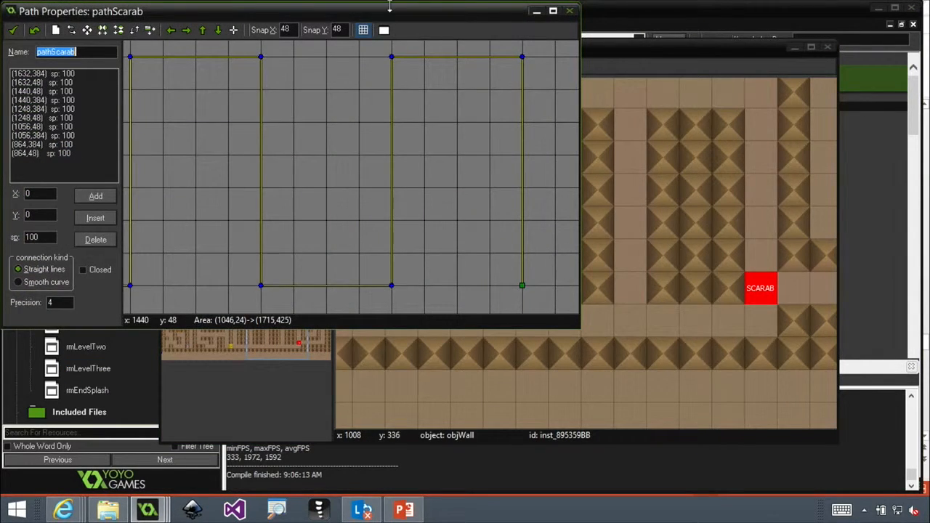
left_click_drag(388, 13, 598, 46)
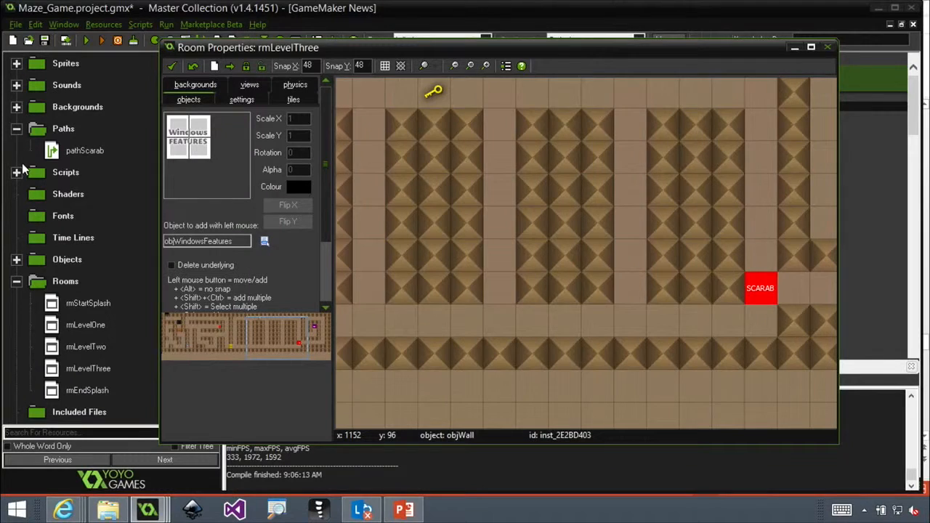
Expand the Scripts group, open the scrMessage script to view its code, and select the Shaders group
left_click(16, 173)
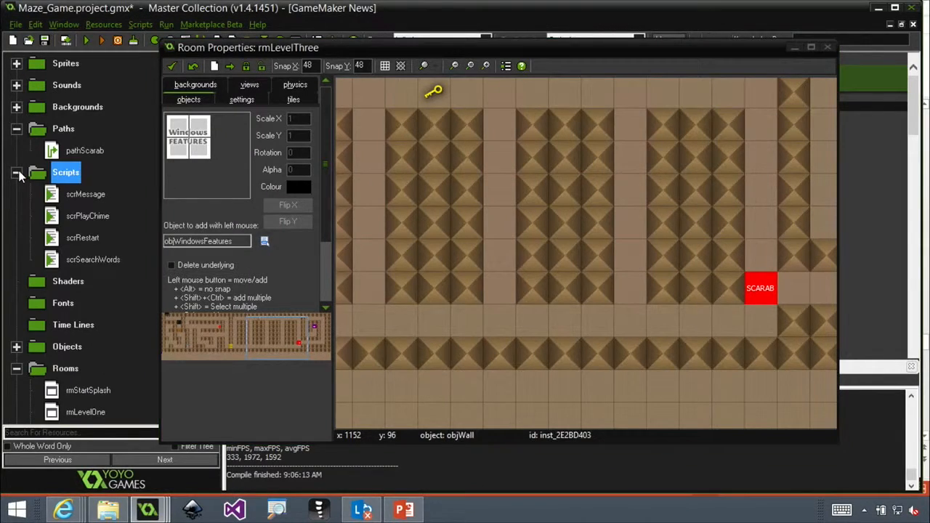
left_click(88, 217)
left_click(85, 195)
double_click(85, 196)
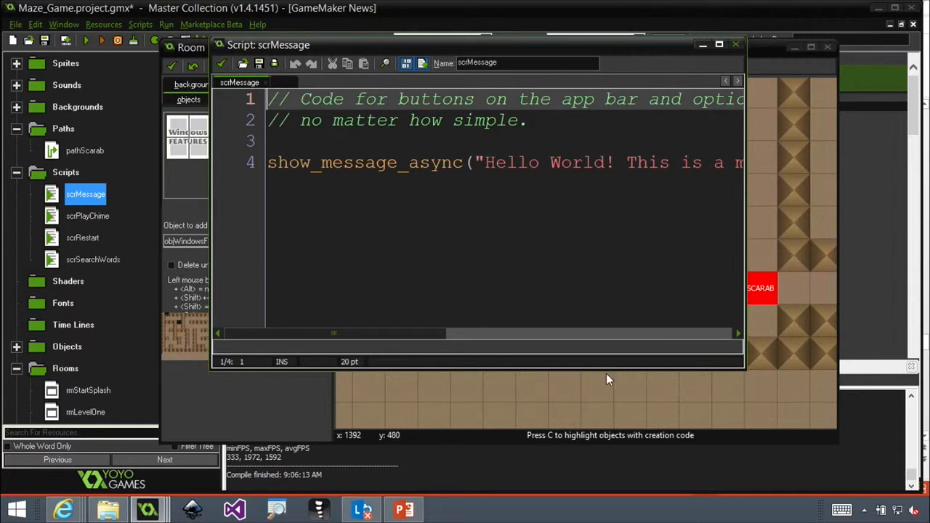
left_click(63, 285)
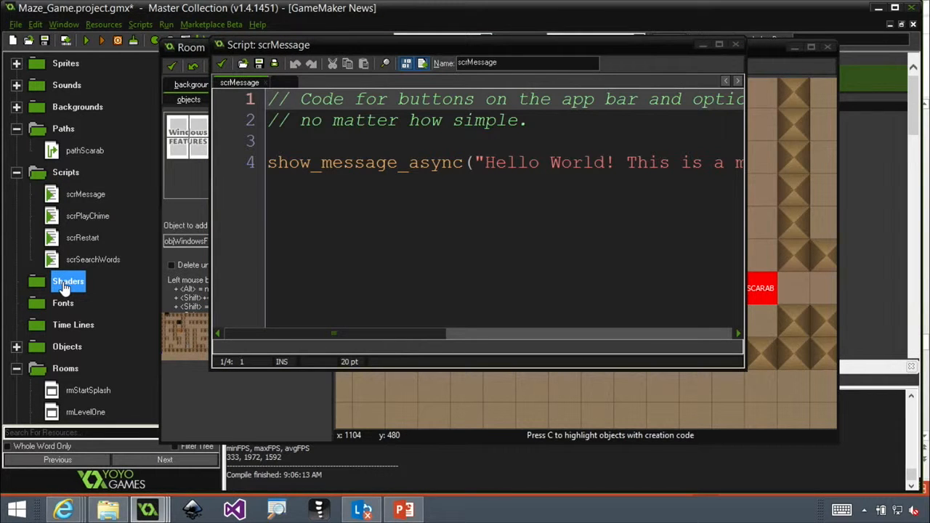